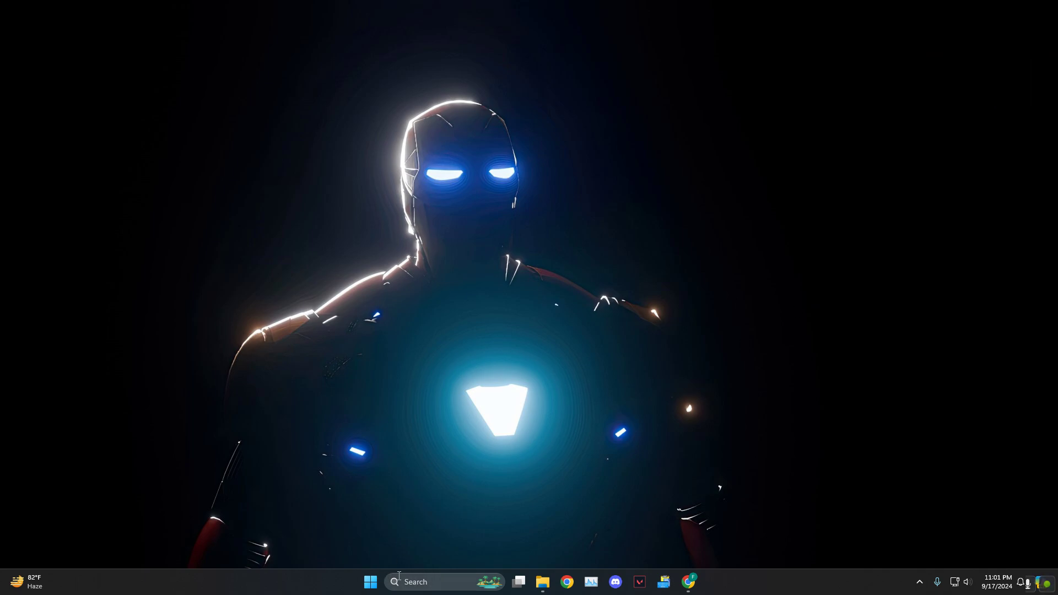
Search for 'fire' and open the Windows Defender Firewall control panel
click(431, 583)
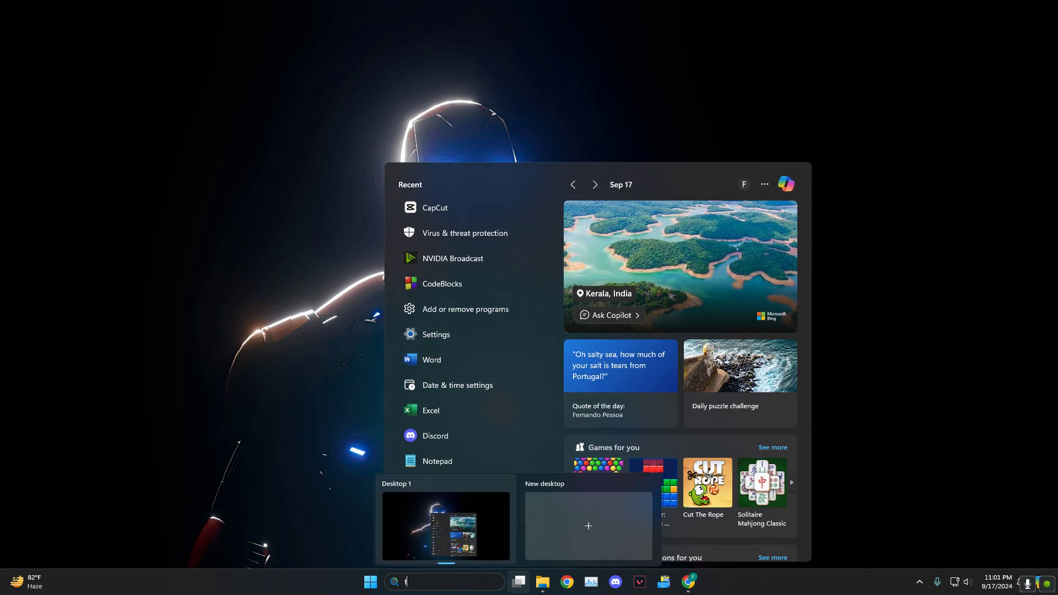
text(fire)
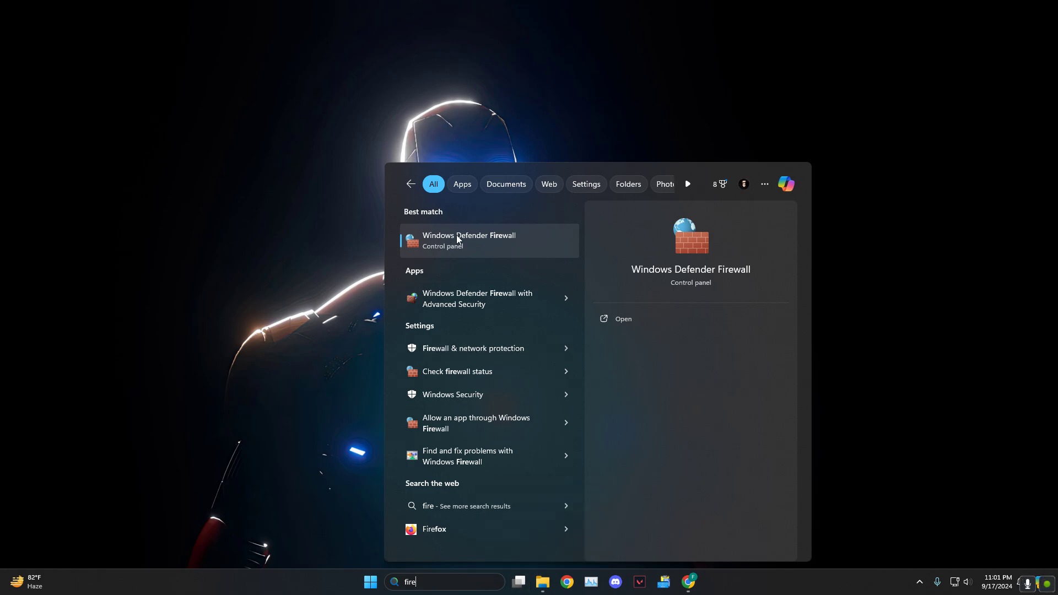
click(474, 241)
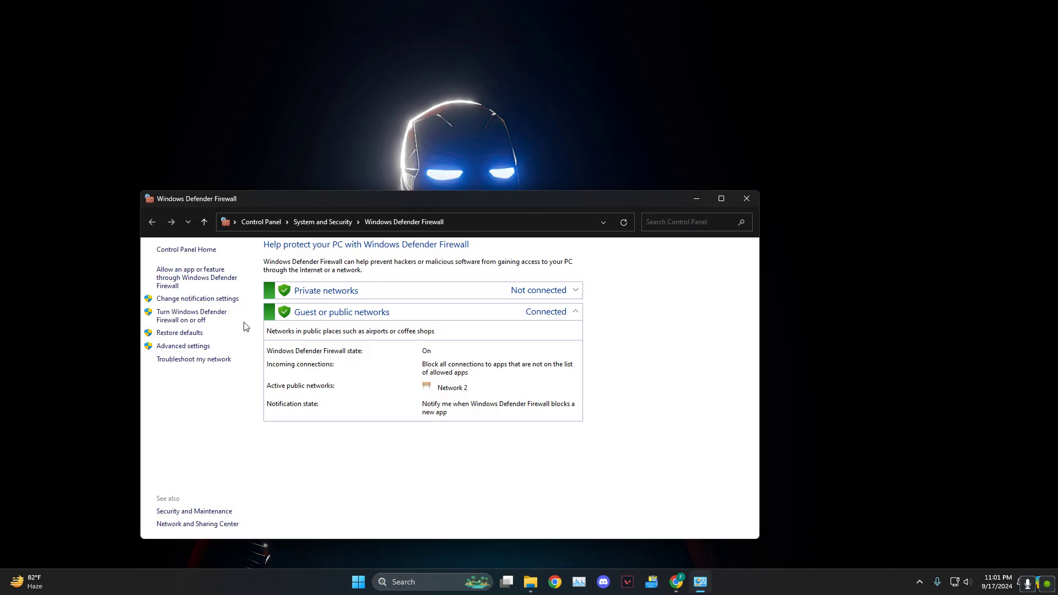
Unlock the allowed apps list via Change settings and open the 'Allow another app' dialog
click(175, 273)
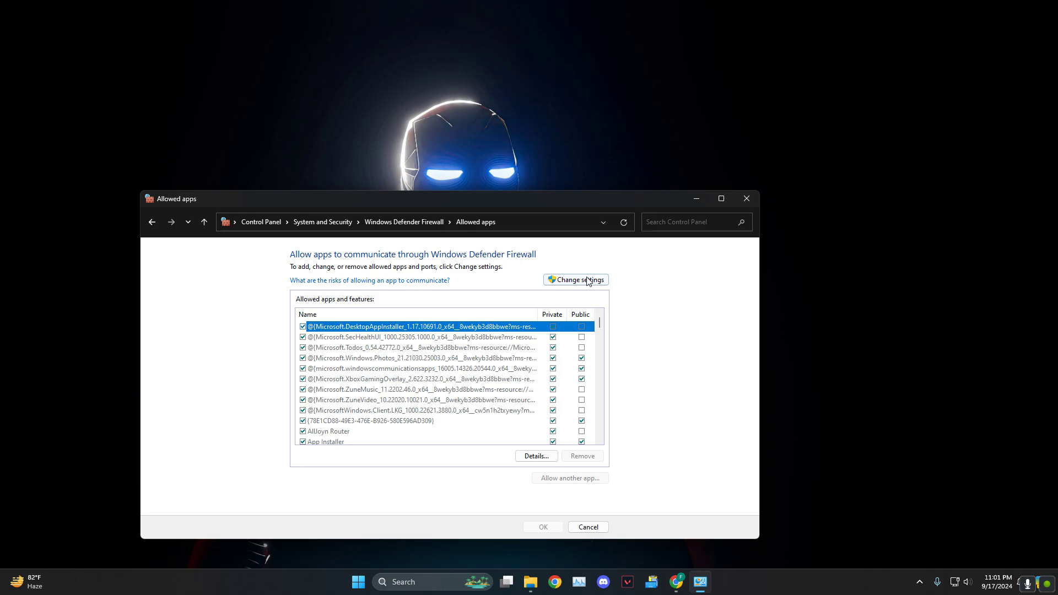
click(576, 281)
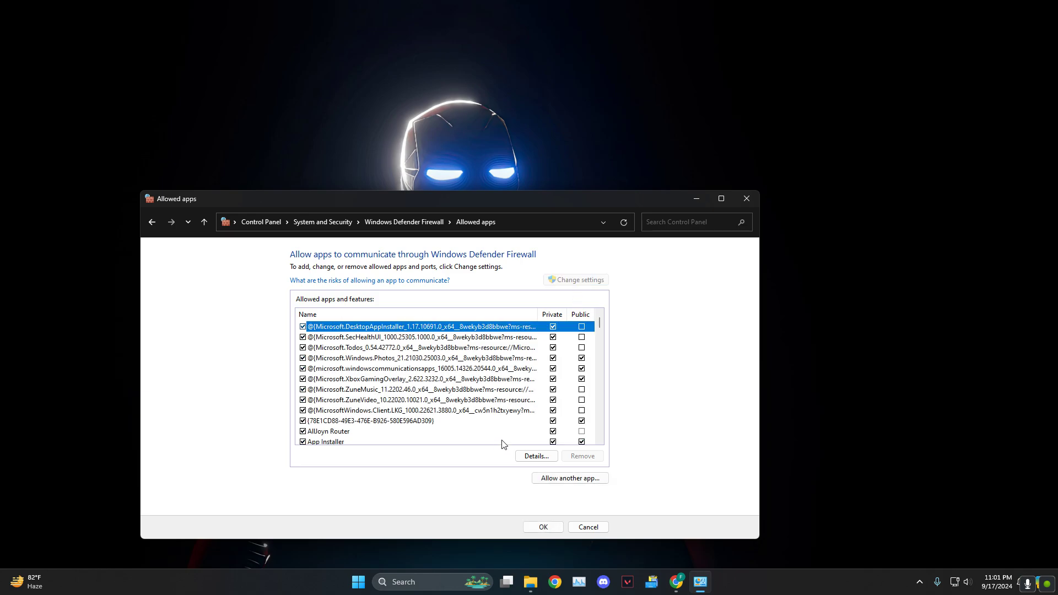
click(569, 478)
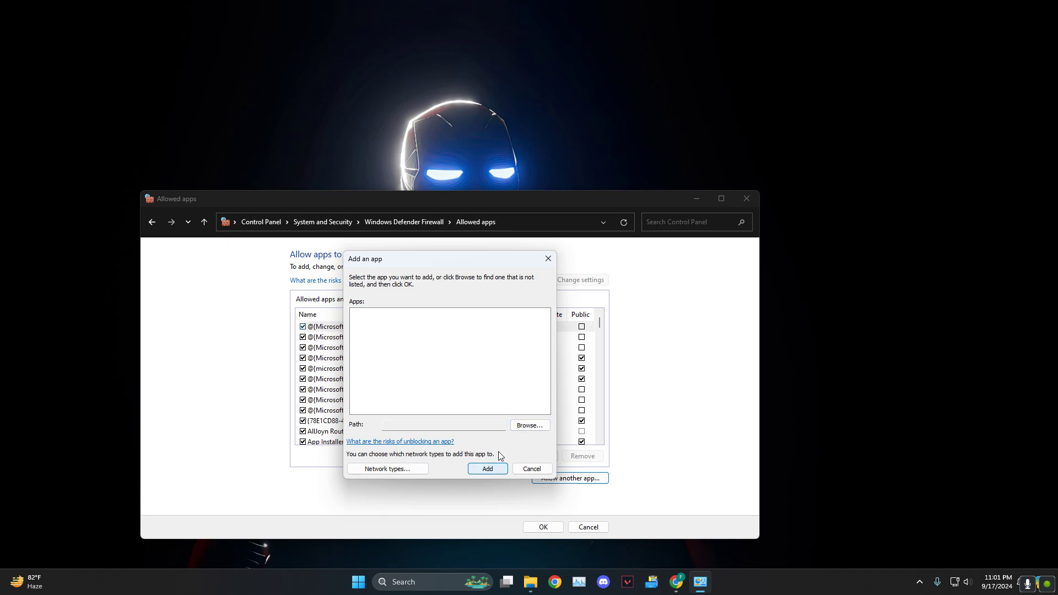
Briefly browse System32, then cancel both dialogs and close the Allowed apps window
click(529, 425)
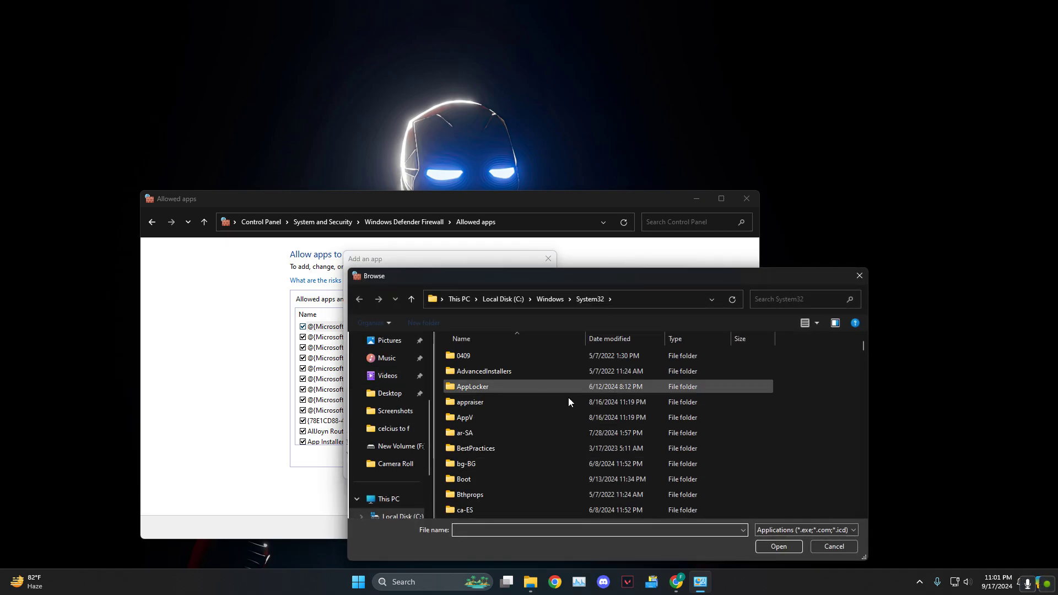
scroll(568, 397, down, 2)
scroll(389, 430, down, 2)
scroll(620, 427, down, 2)
scroll(724, 391, down, 2)
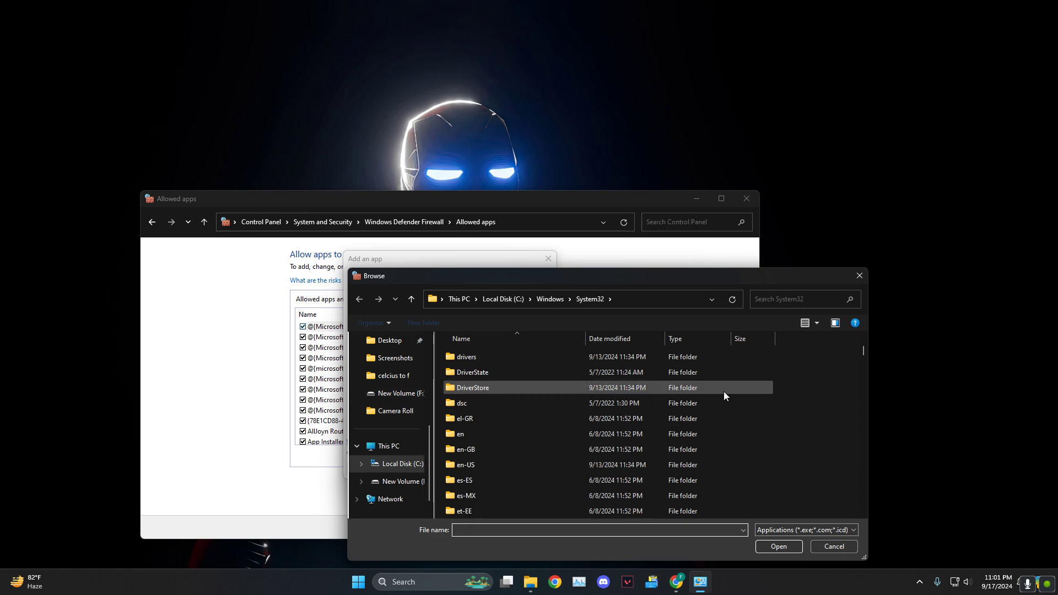
scroll(732, 447, down, 2)
click(827, 546)
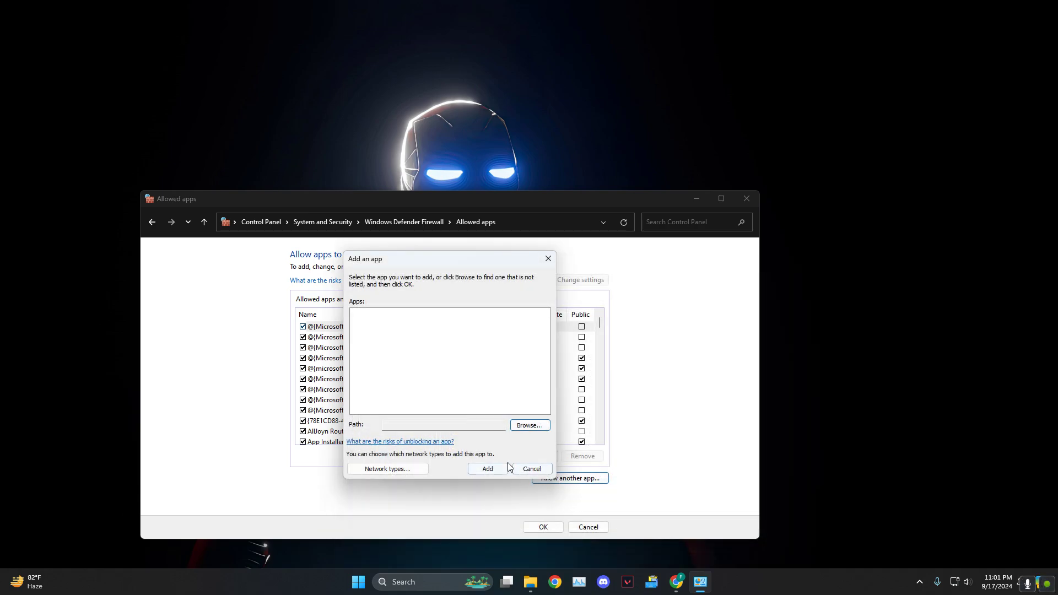
click(531, 468)
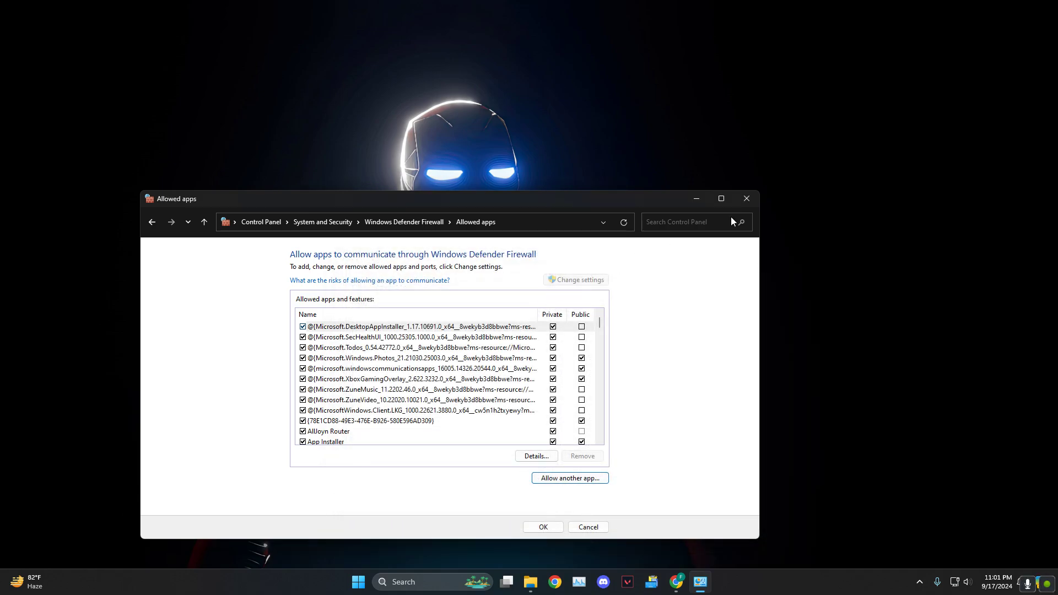
click(747, 199)
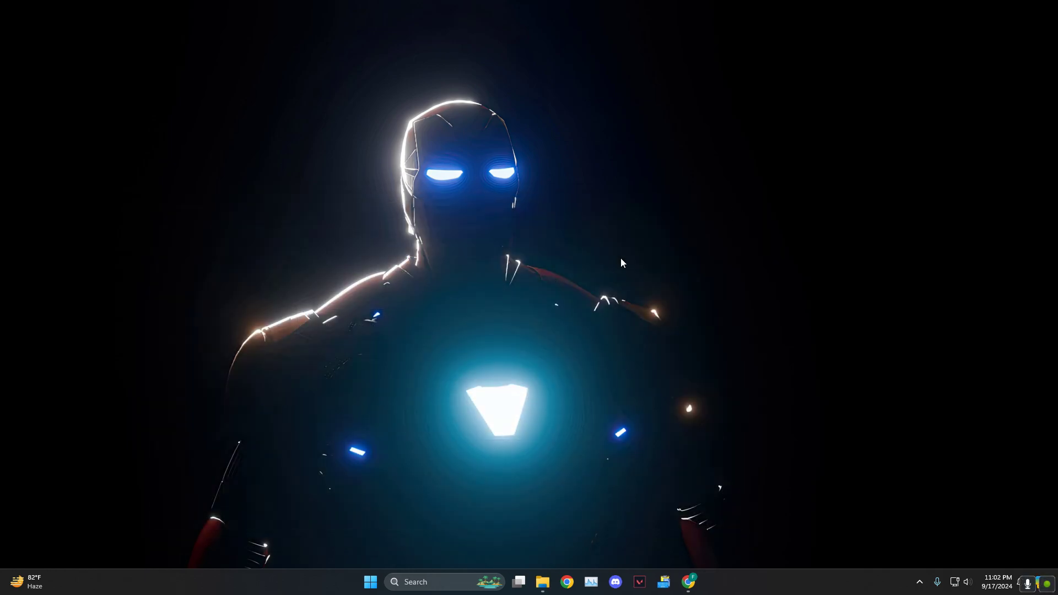
Run 'cmd /k tracert 1.1.1.1' from the Run dialog
key(super+r)
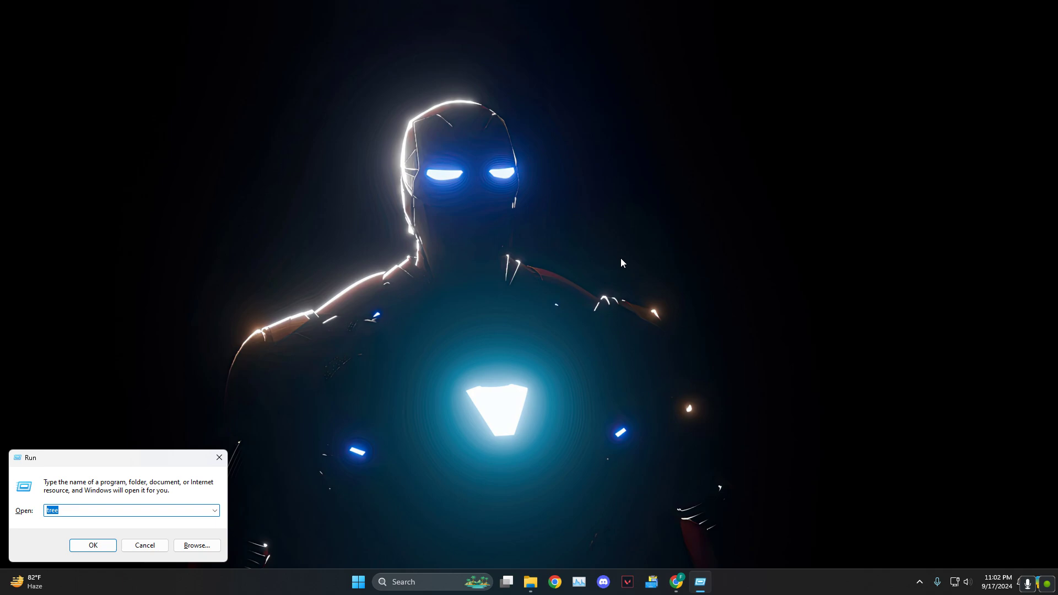
text(cmd /k tracert 1.1.1.1)
key(BackSpace)
key(Return)
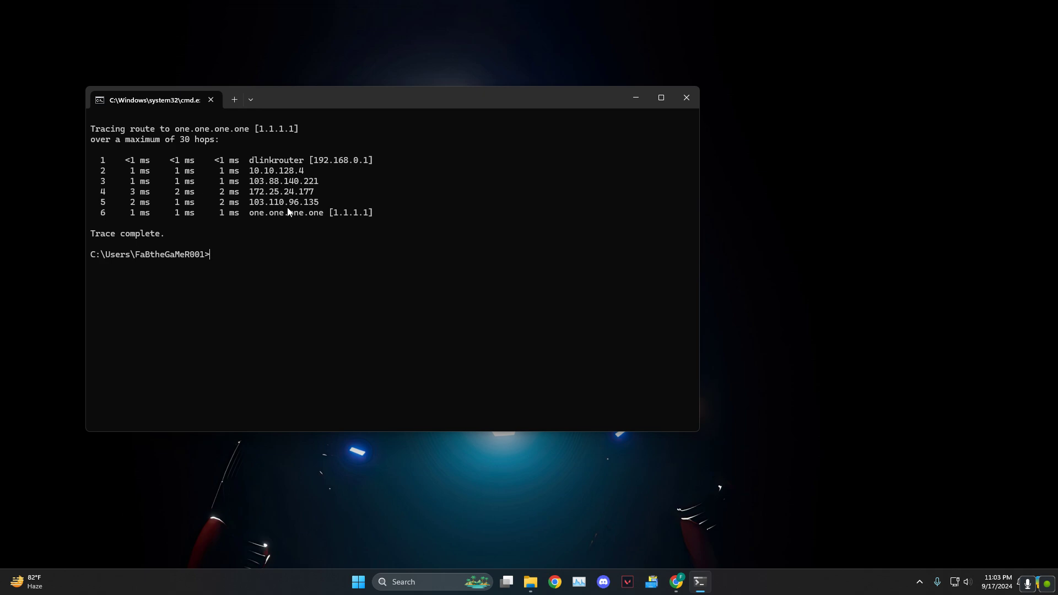
Highlight the hop 3 line of the finished six-hop trace, then clear the selection
drag(243, 181, 320, 183)
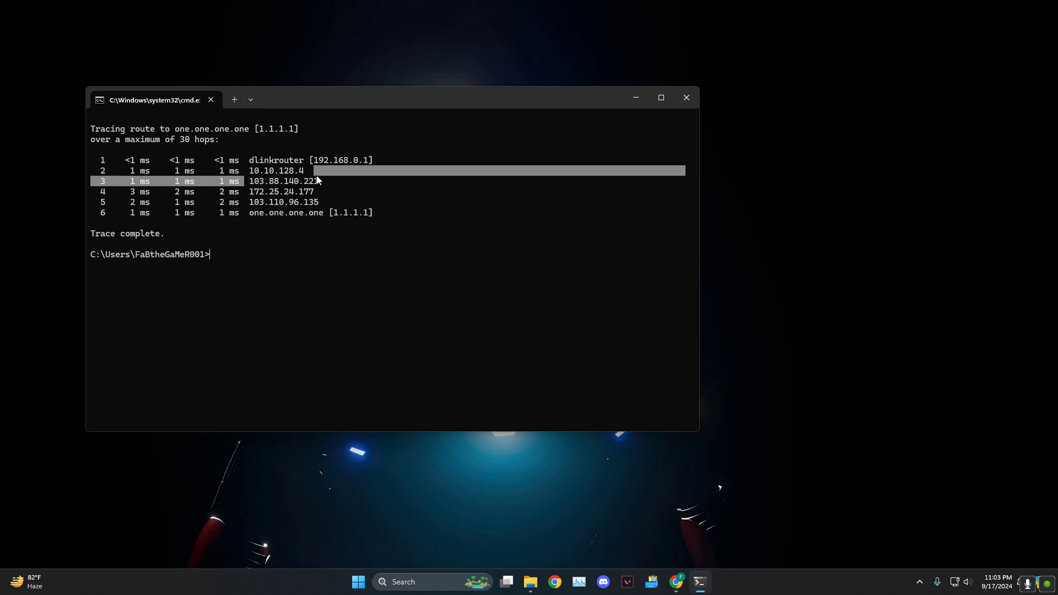
click(373, 213)
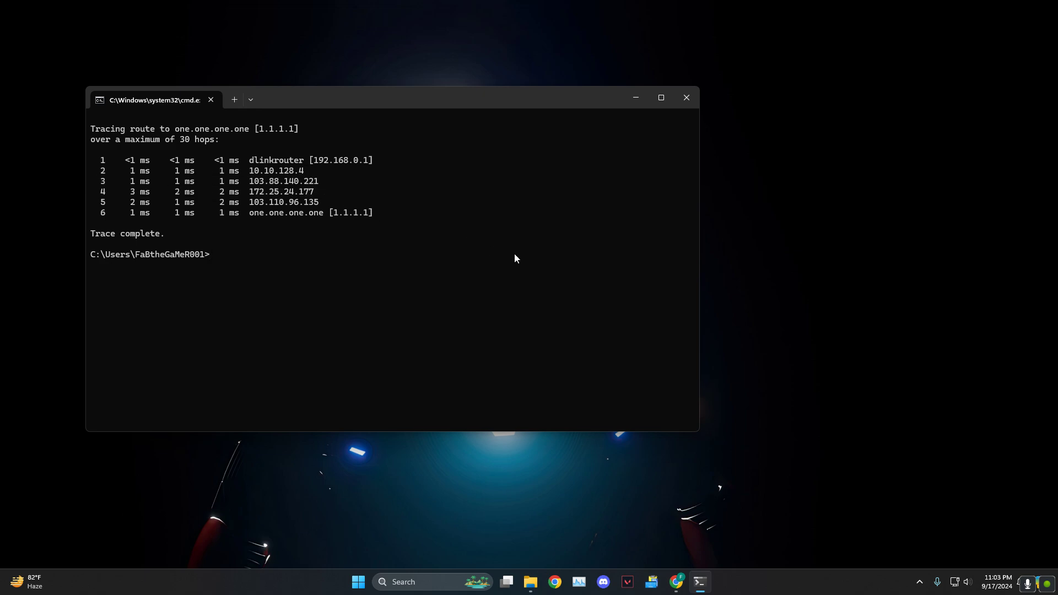